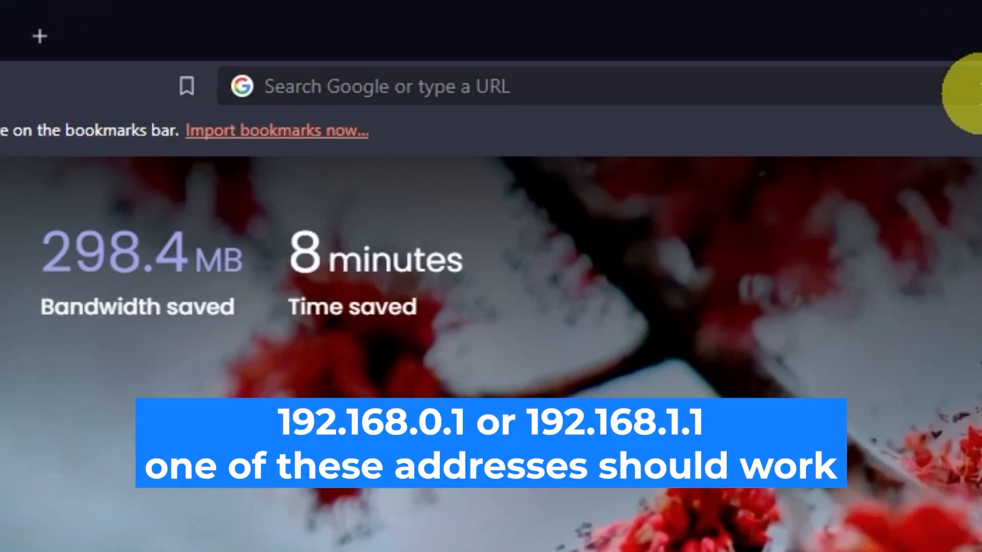
Open the router's web interface at 192.168.0.1.
left_click(964, 89)
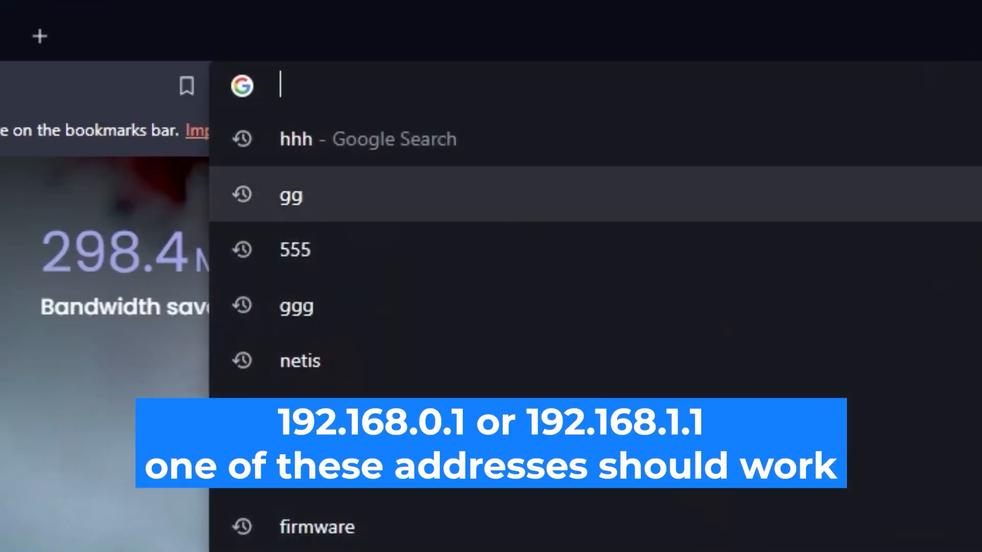
type("192.")
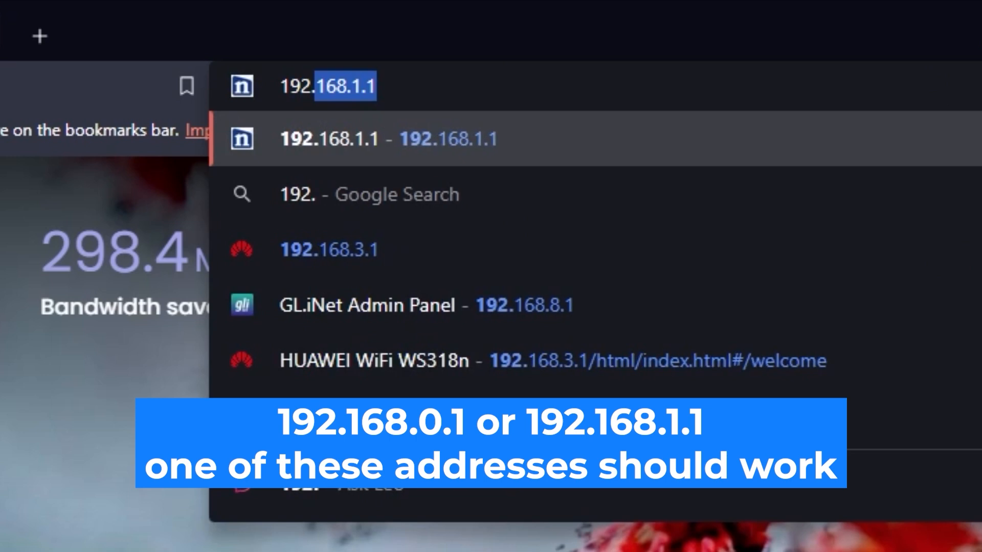
type("168.0.")
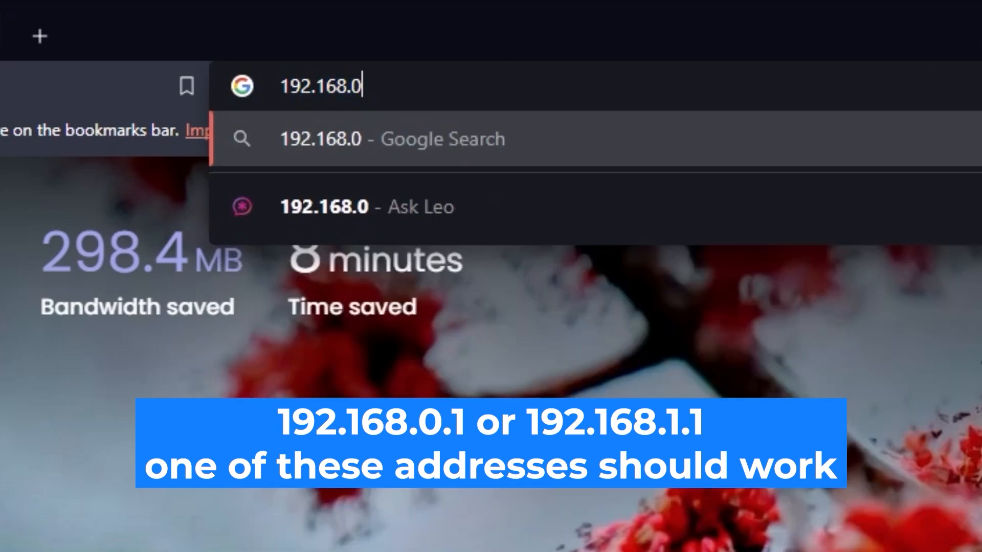
type("1")
key("Return")
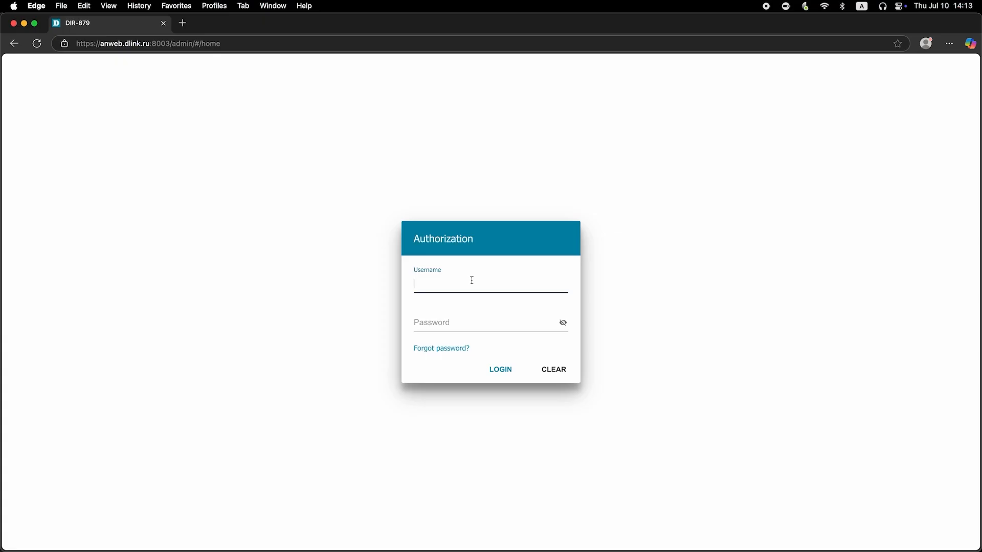
Log in to the router with the username admin and the account password, revealing the password to check it.
type("admin")
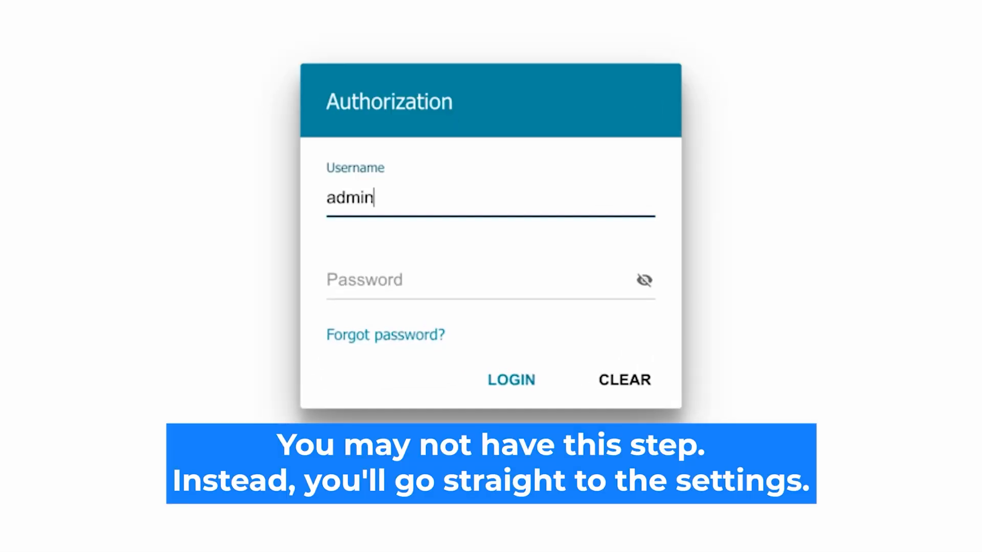
left_click(377, 281)
type("aassword")
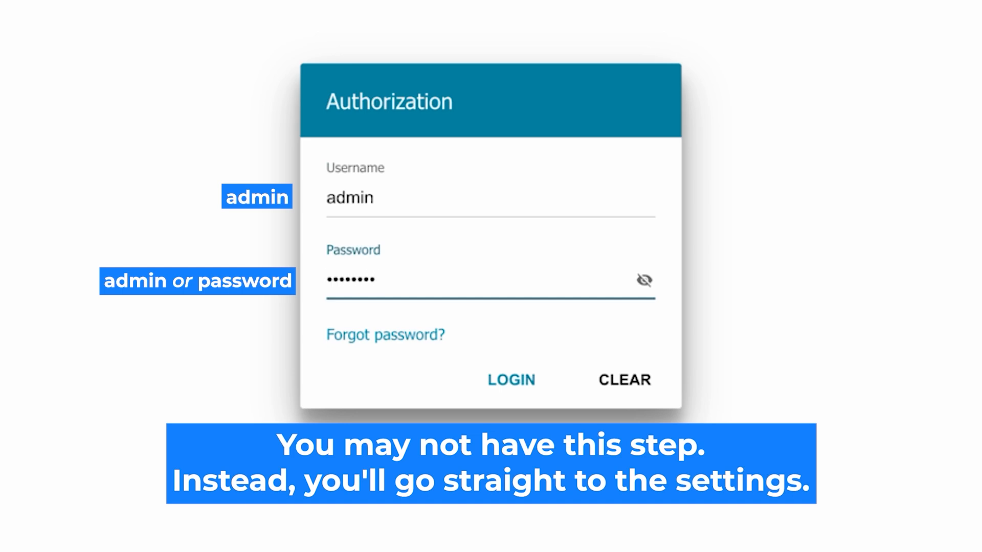
left_click(644, 281)
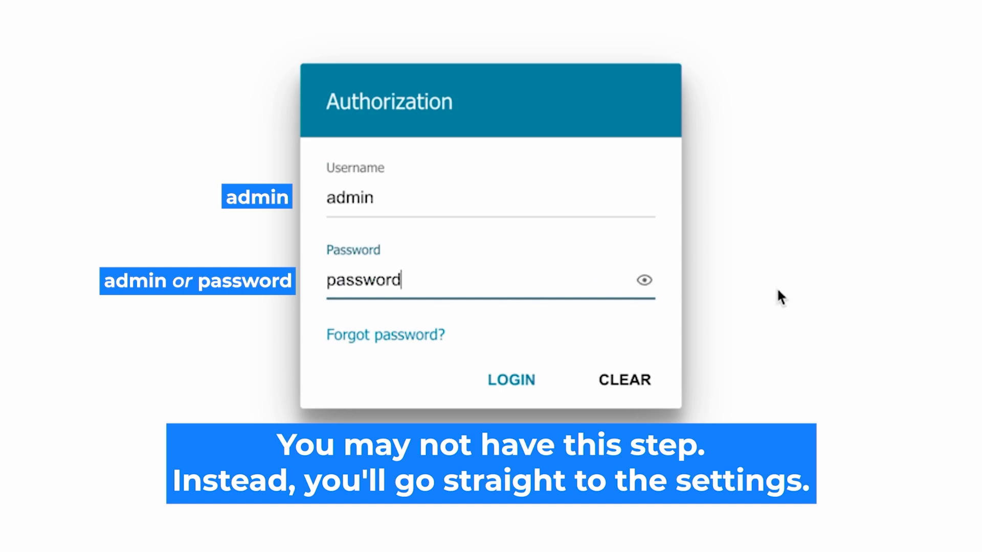
left_click(495, 379)
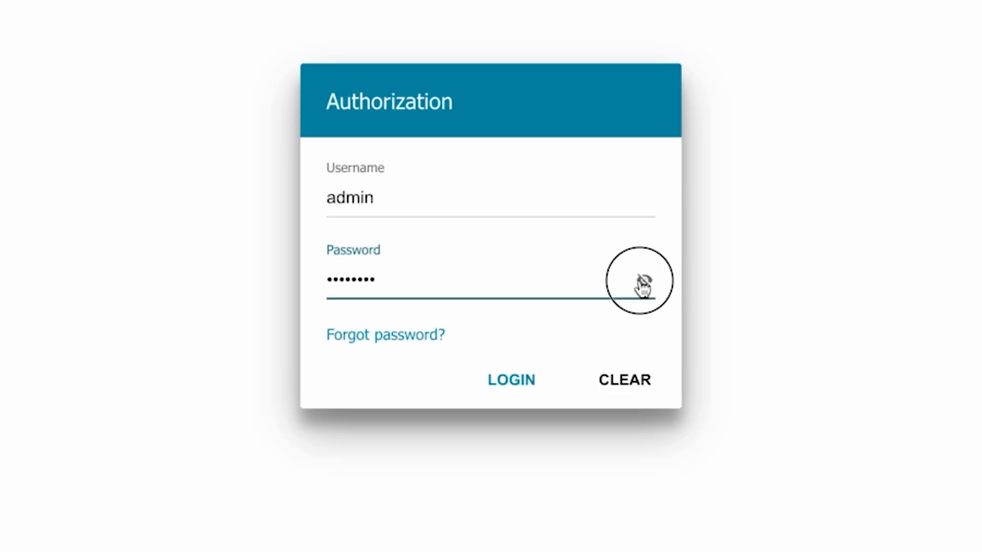
left_click(644, 280)
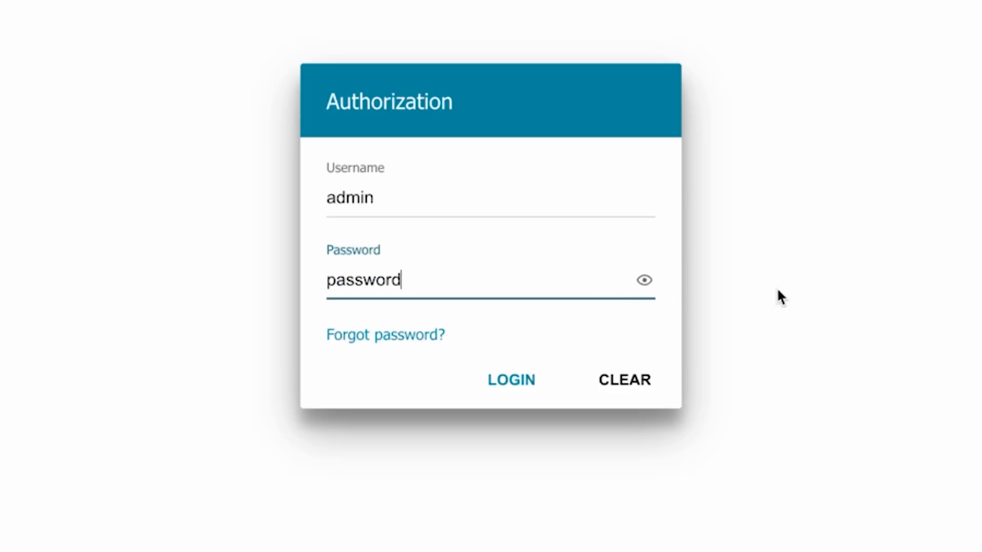
left_click(493, 378)
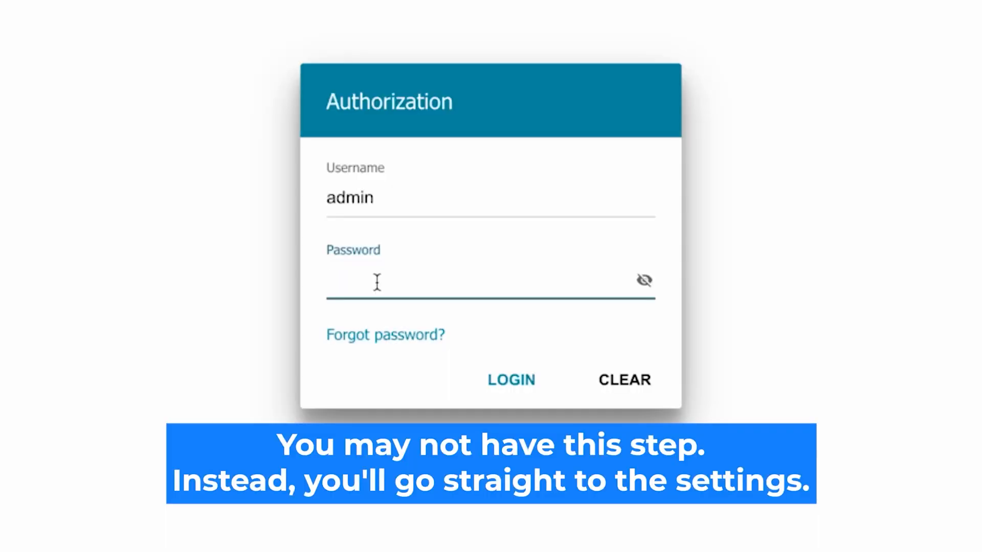
type("********")
left_click(644, 280)
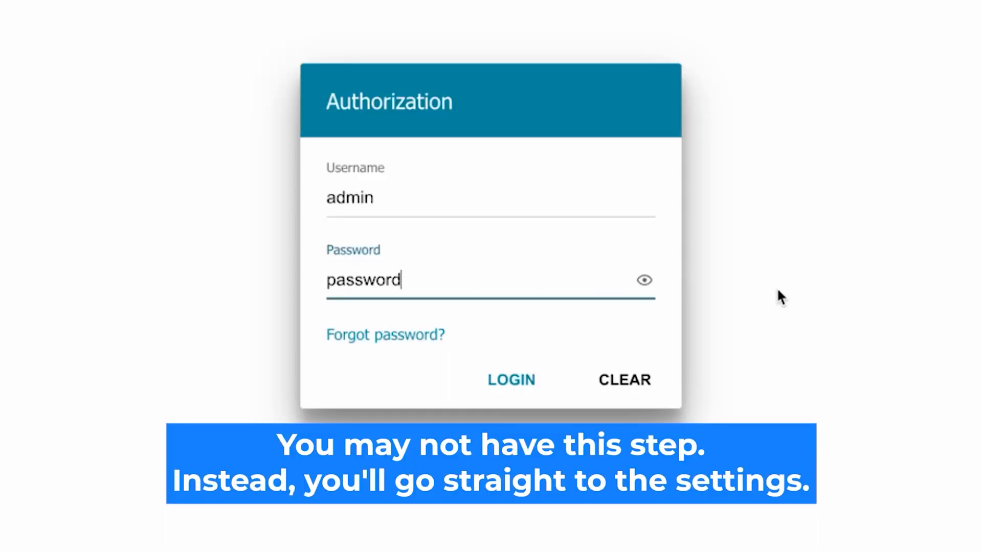
left_click(493, 381)
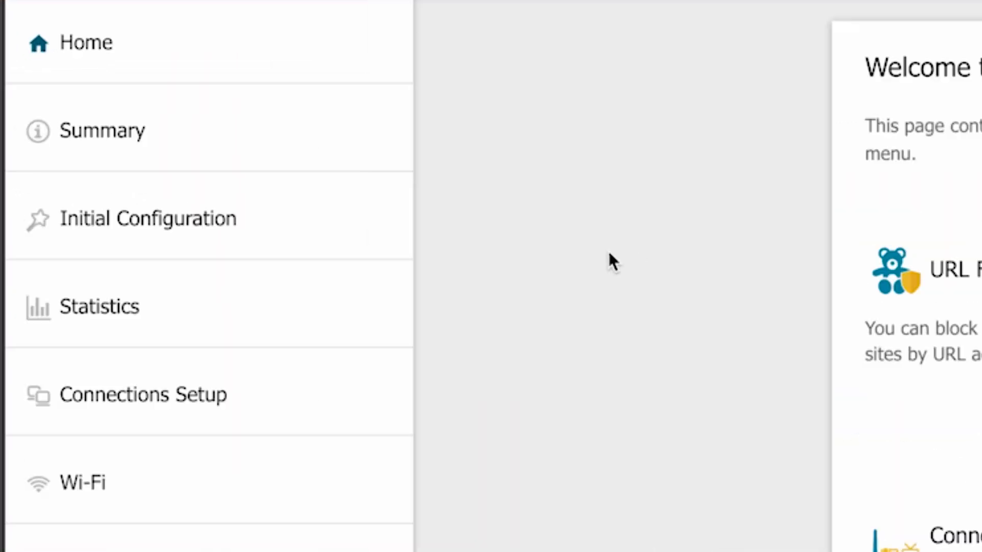
Start the Initial Configuration wizard, accept English as the language and continue configuration with the wizard.
left_click(72, 180)
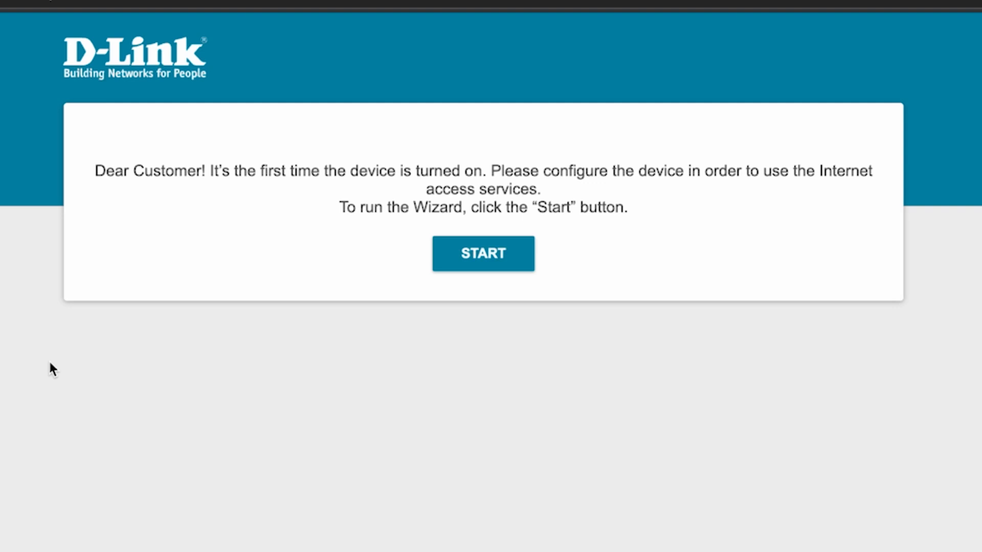
left_click(495, 258)
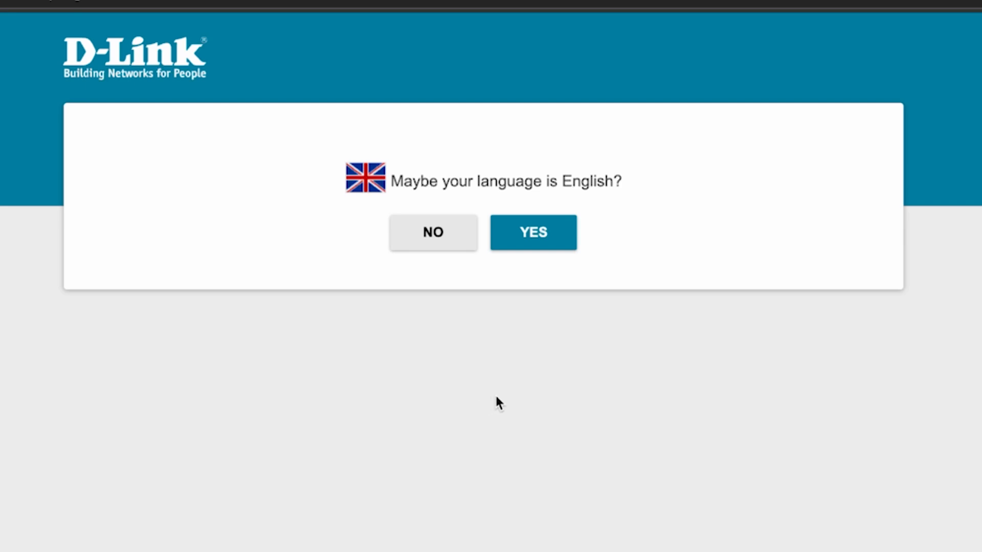
left_click(553, 237)
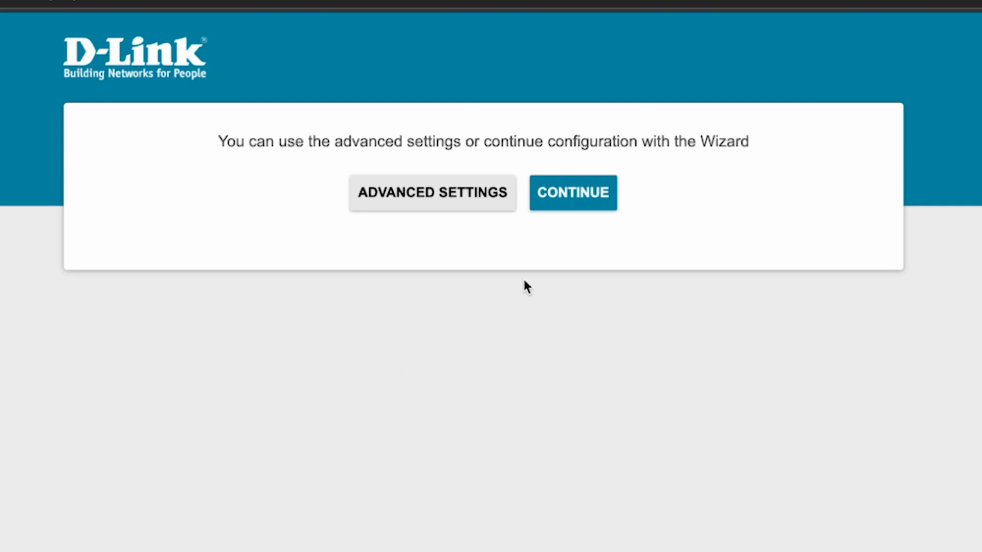
left_click(574, 202)
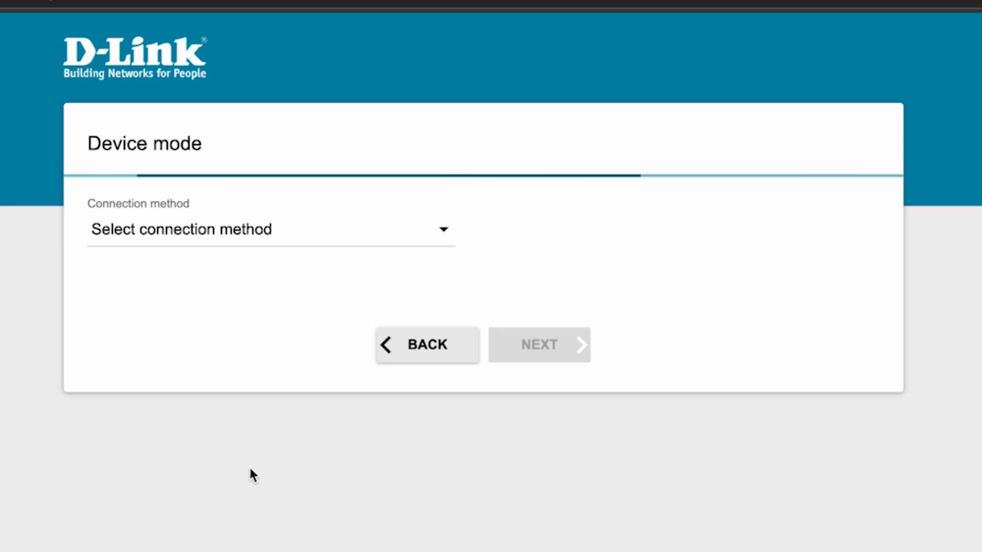
Set the device mode to Wired connection with Router as the work mode and proceed to the connection type.
left_click(392, 235)
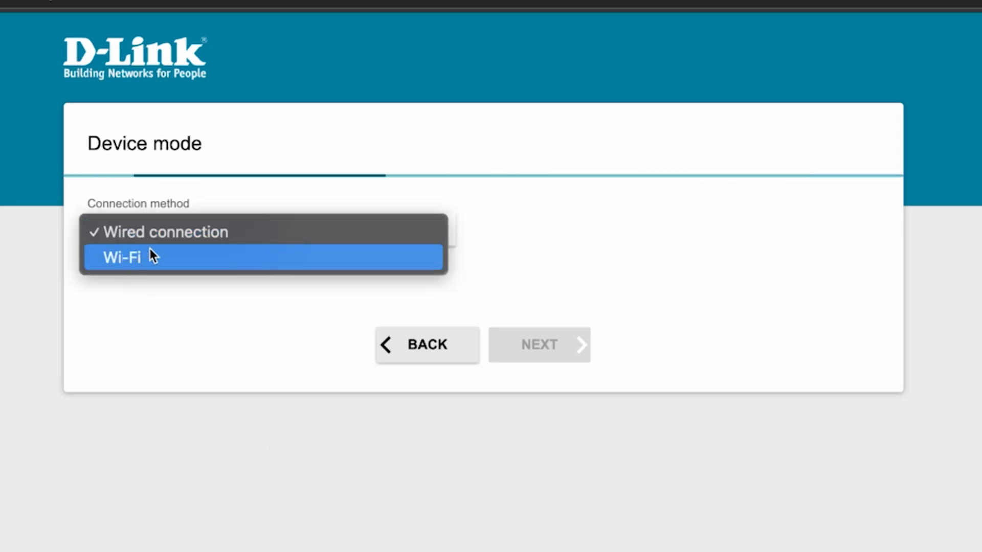
left_click(179, 232)
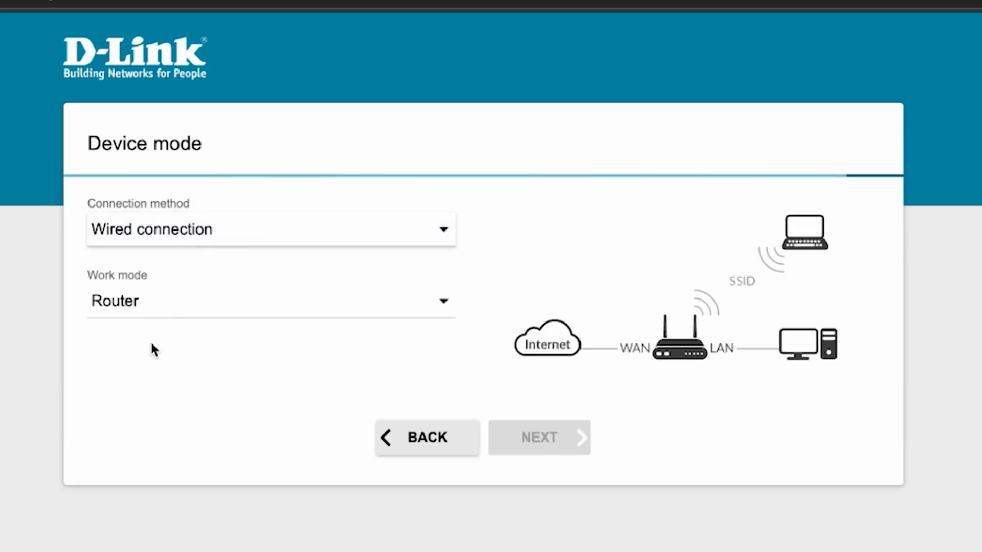
left_click(347, 301)
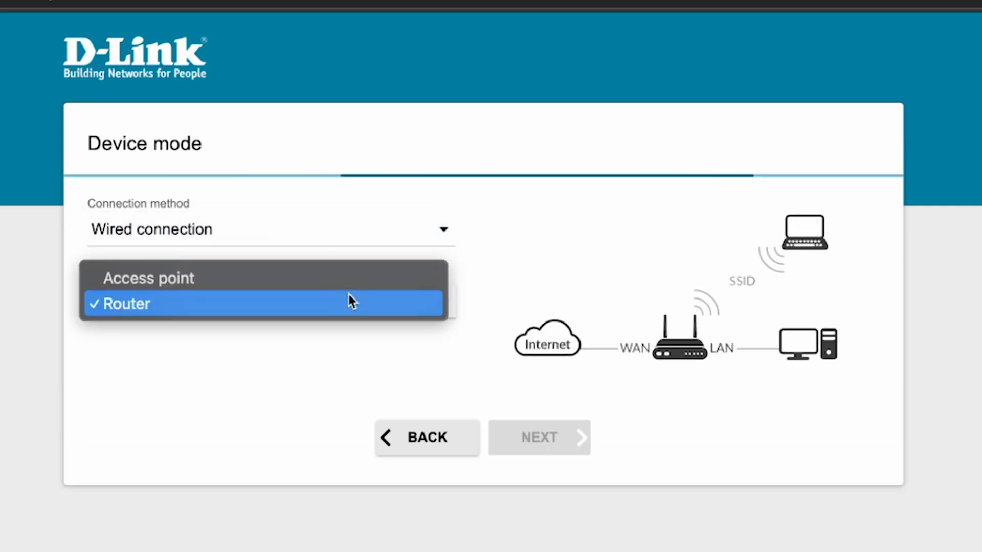
left_click(159, 306)
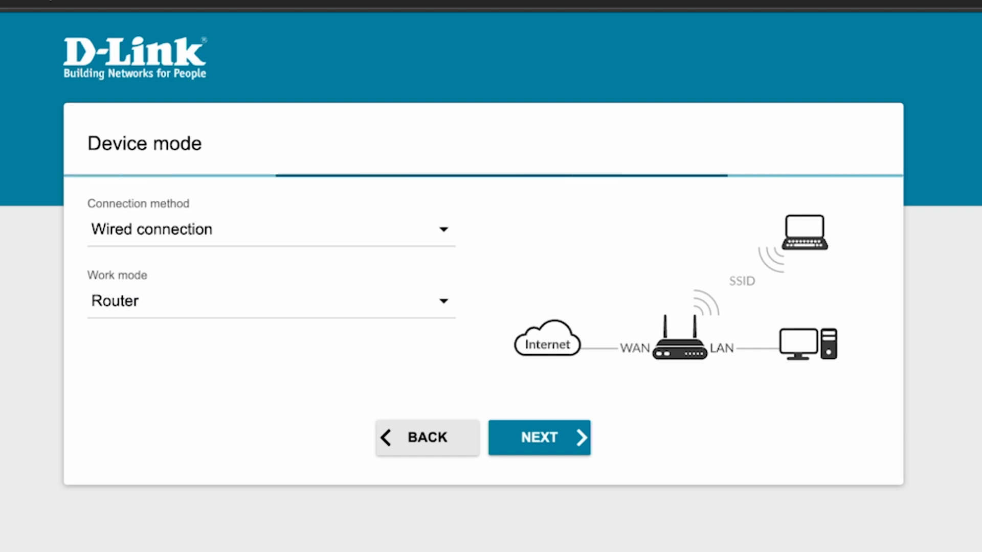
left_click(542, 439)
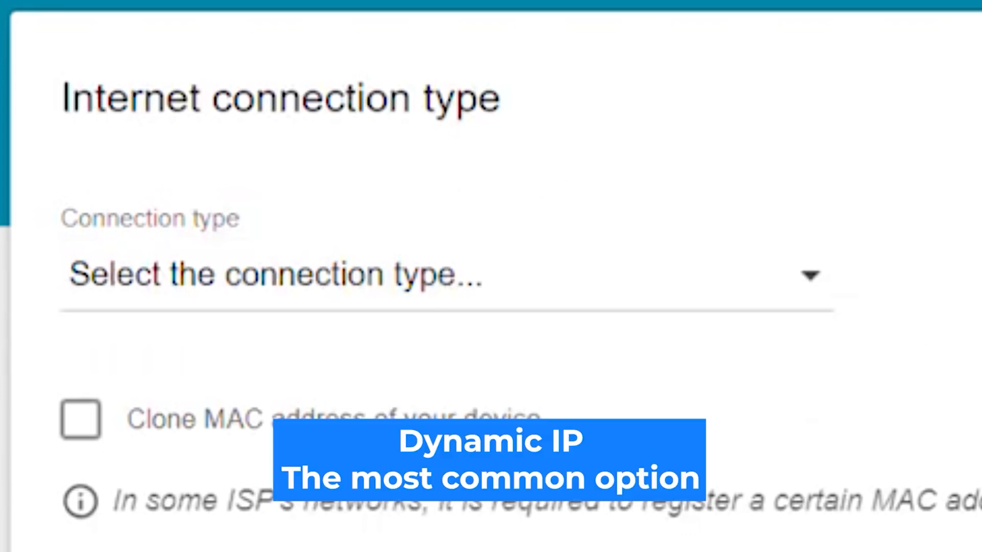
Choose Dynamic IPv4 as the internet connection type and proceed to the wireless settings.
left_click(707, 282)
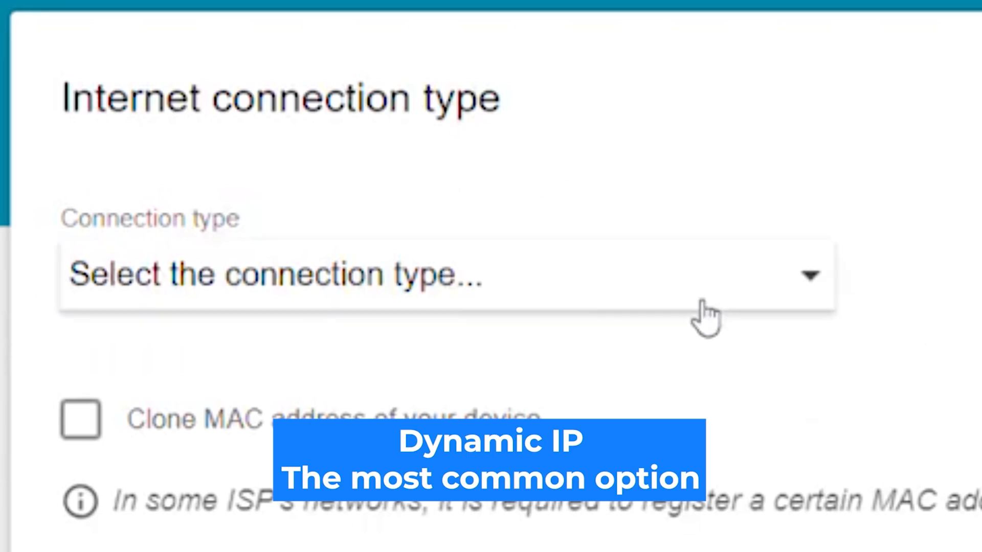
left_click(683, 348)
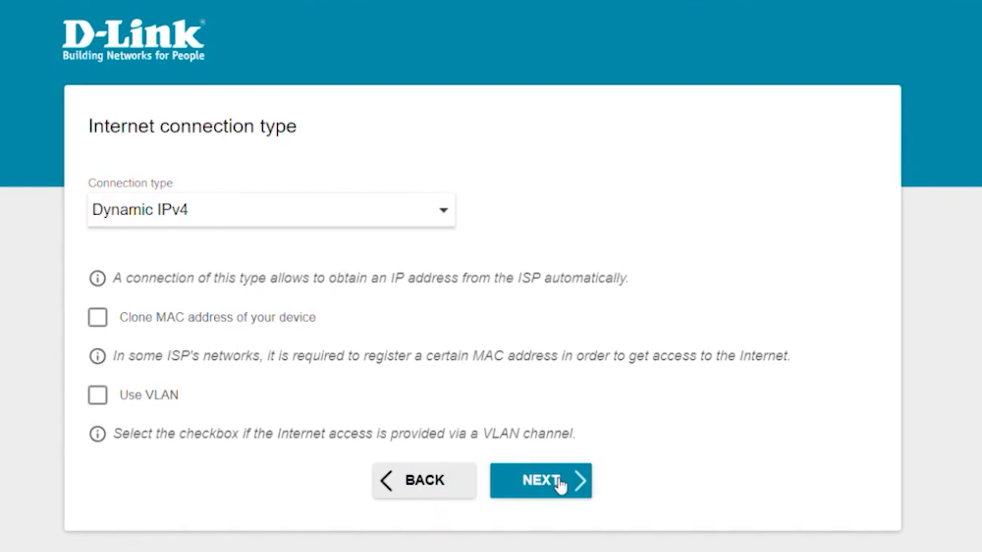
left_click(560, 484)
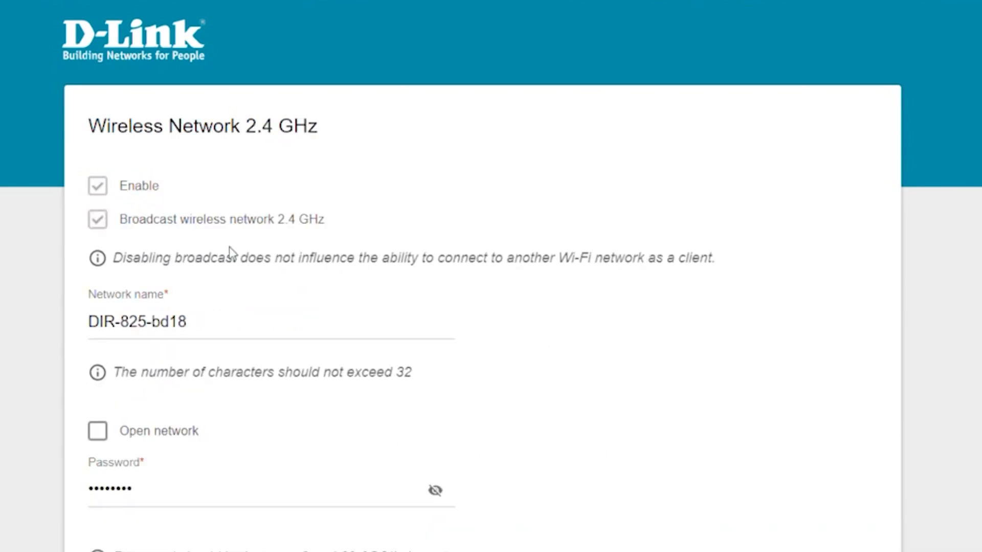
Rename the 2.4 GHz wireless network to "Change your Network Name".
left_click_drag(257, 337, 80, 321)
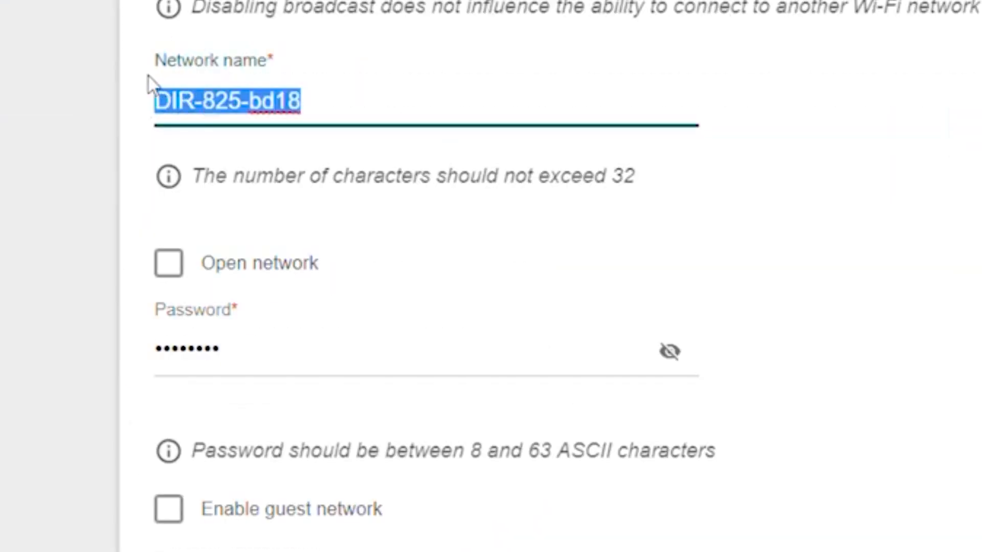
key("BackSpace")
type("ch")
key("BackSpace")
key("BackSpace")
type("Chan")
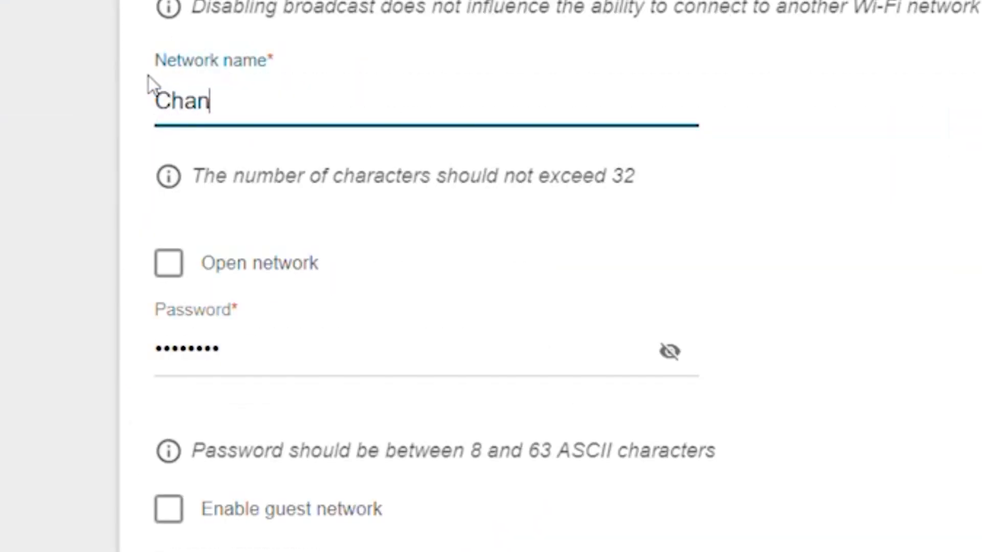
type("ge your Network Name")
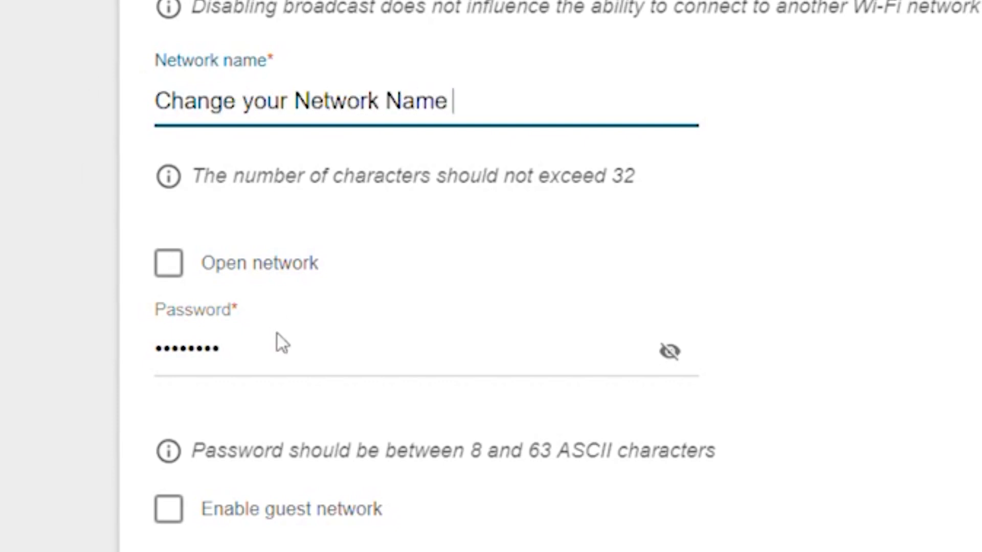
Replace the 2.4 GHz network's Wi-Fi password with a new one and proceed to the 5 GHz settings.
left_click(288, 358)
key("ctrl+a")
key("BackSpace")
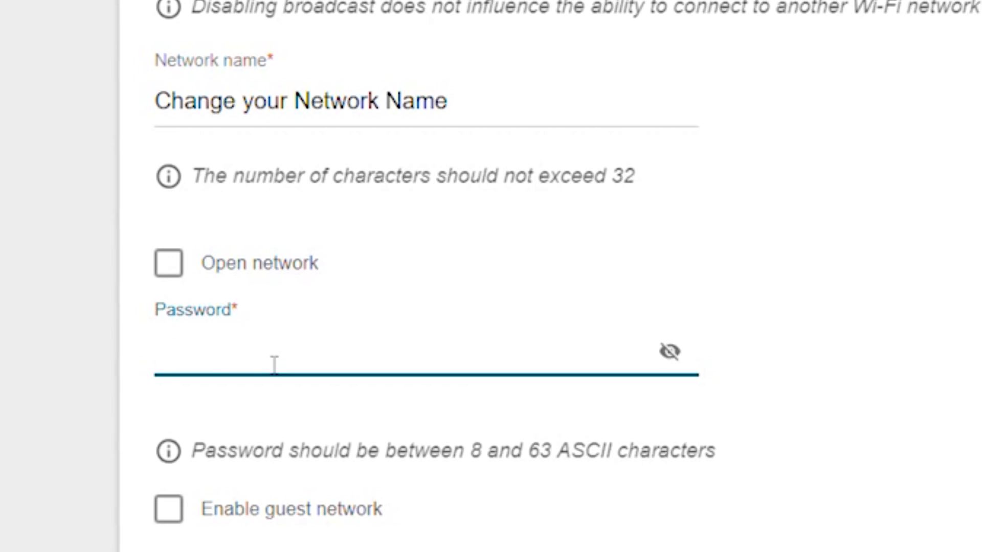
type("••••••••••••••sword")
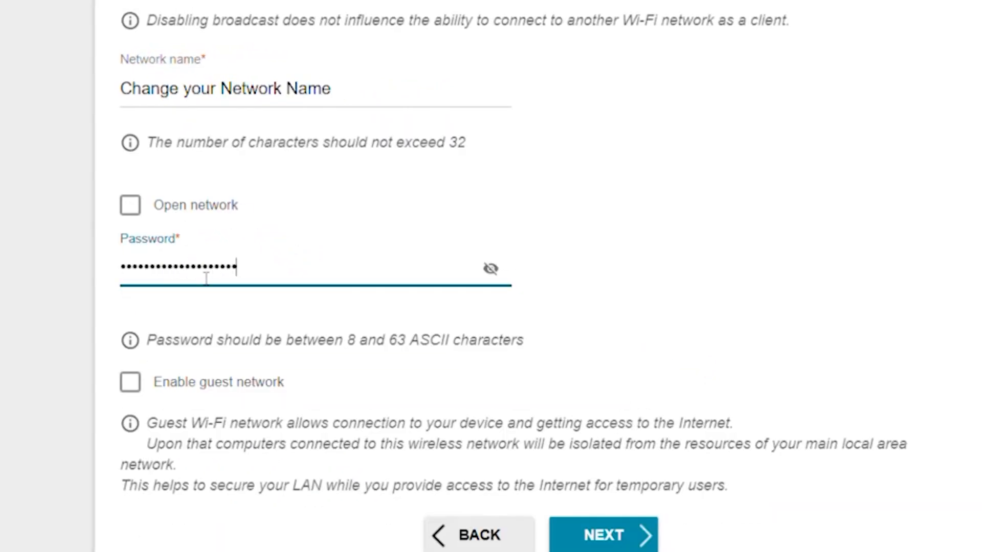
left_click(495, 274)
left_click(495, 273)
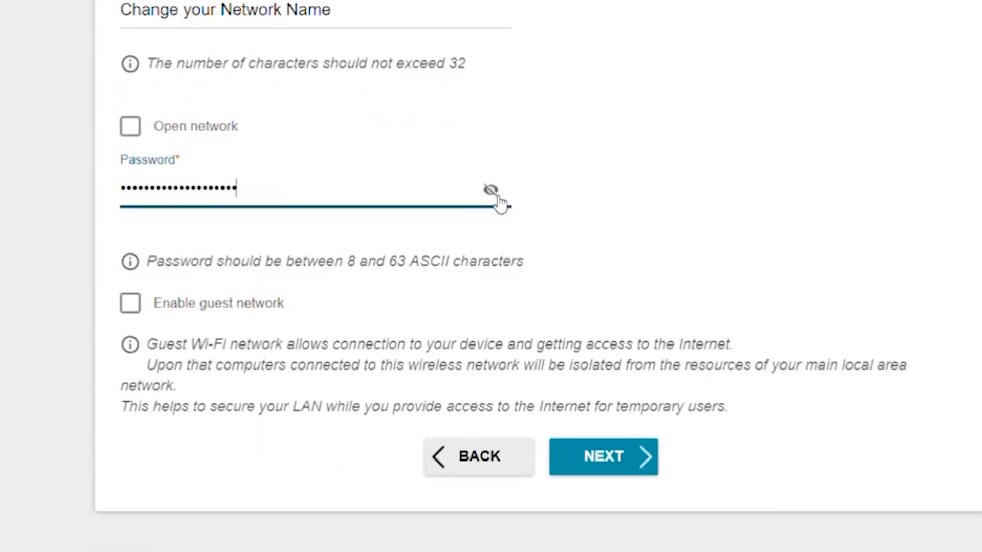
left_click(631, 469)
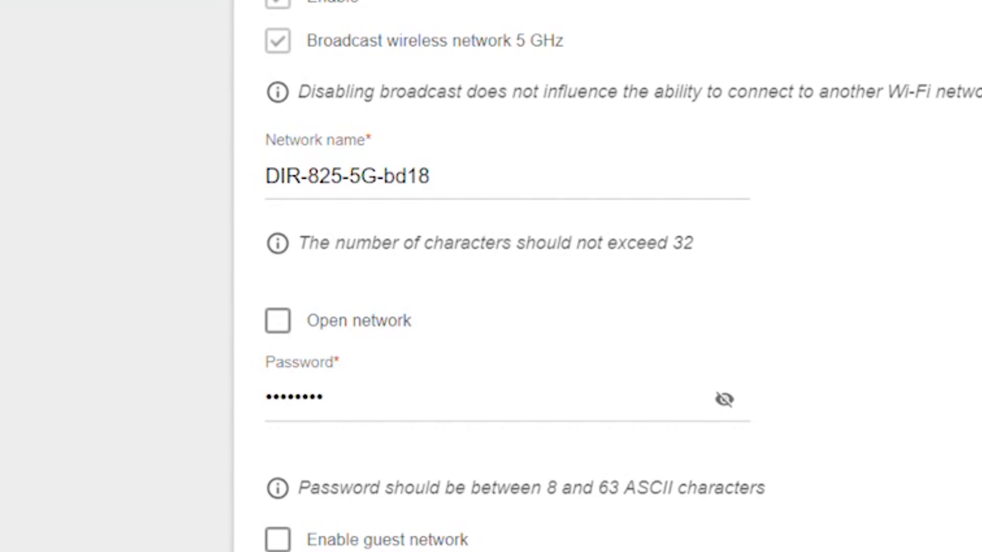
Rename the 5 GHz wireless network to "Change your Network Name".
triple_click(285, 180)
key("BackSpace")
type("Change")
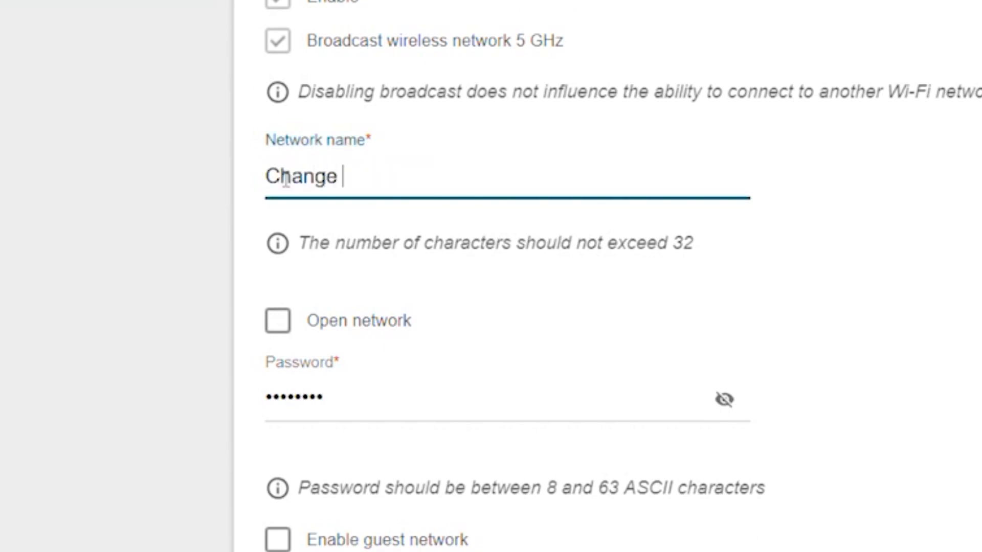
type(" your Network Name")
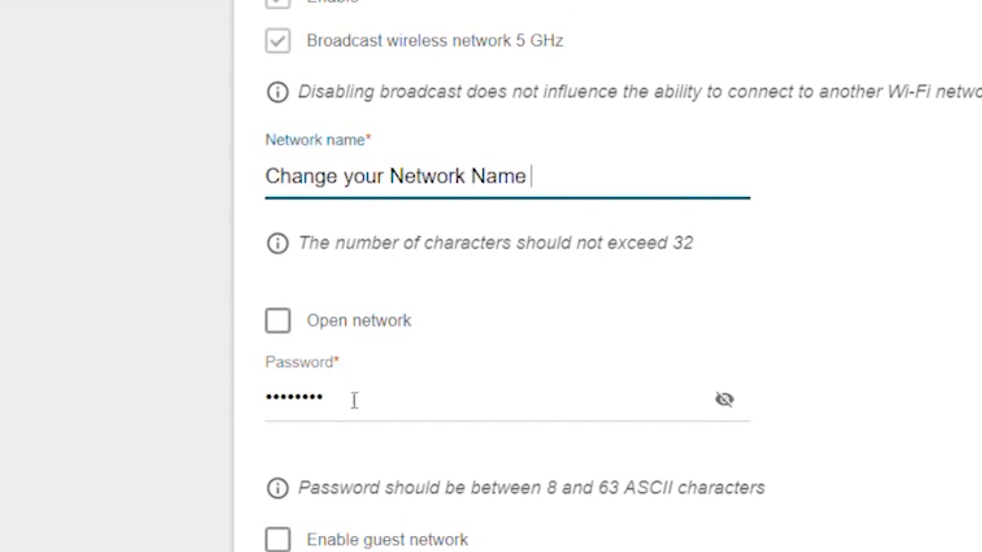
Replace the 5 GHz network's Wi-Fi password with a new one and proceed to the next wizard page.
left_click_drag(339, 391, 158, 367)
key("BackSpace")
type("••••••••••••••••")
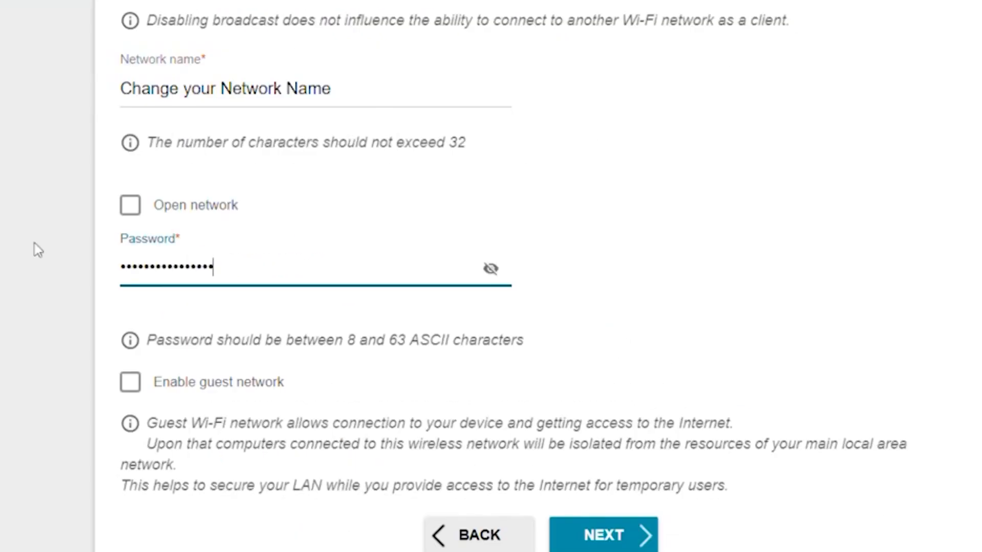
type("••••")
double_click(494, 270)
left_click(620, 535)
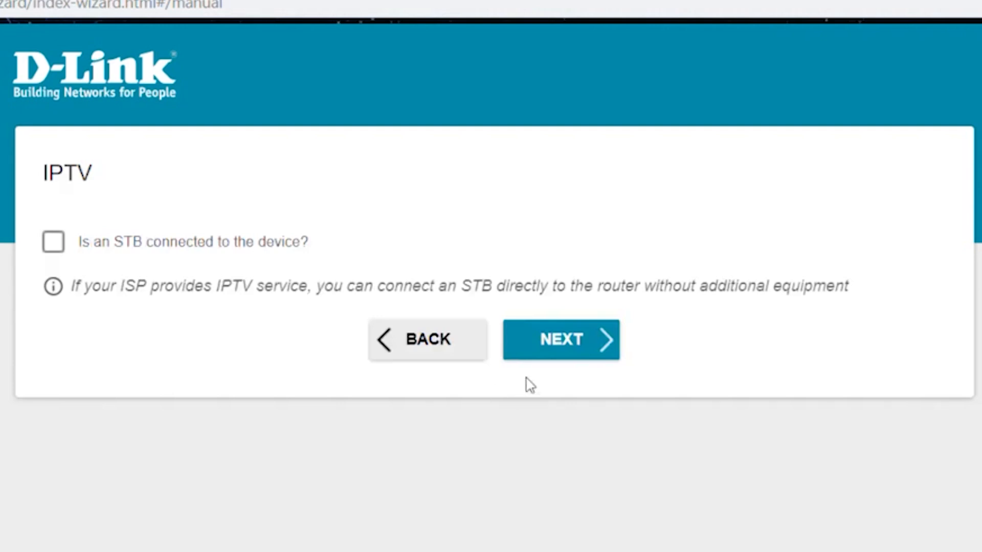
Skip the IPTV page without marking an STB as connected, and enter a new web-based interface password, checking it in plain text.
left_click(565, 344)
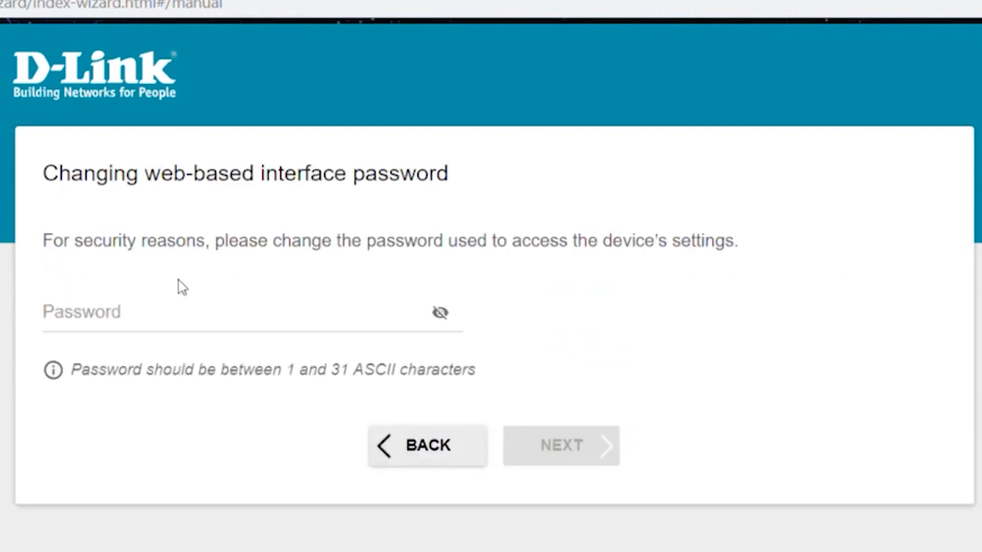
left_click(169, 317)
type("aaaaaa")
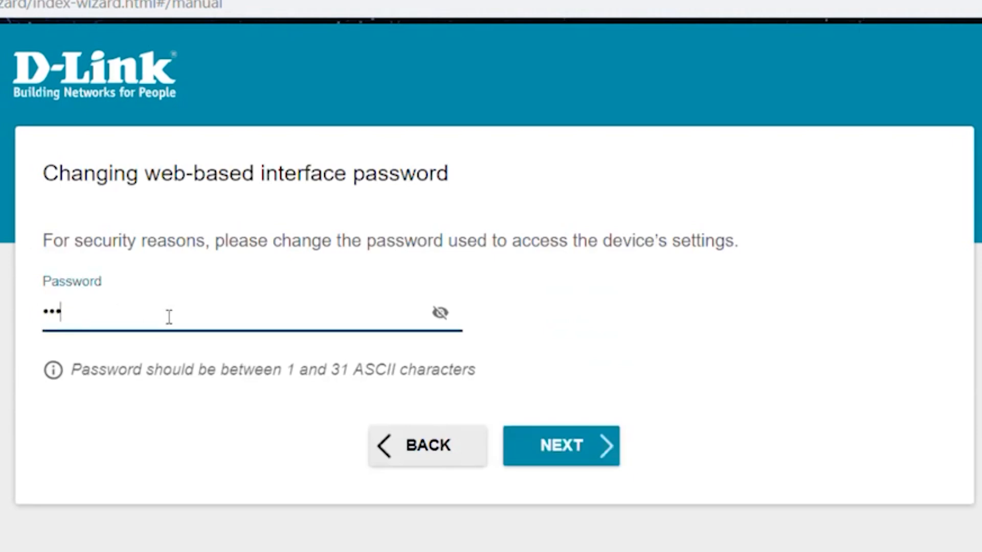
left_click(450, 311)
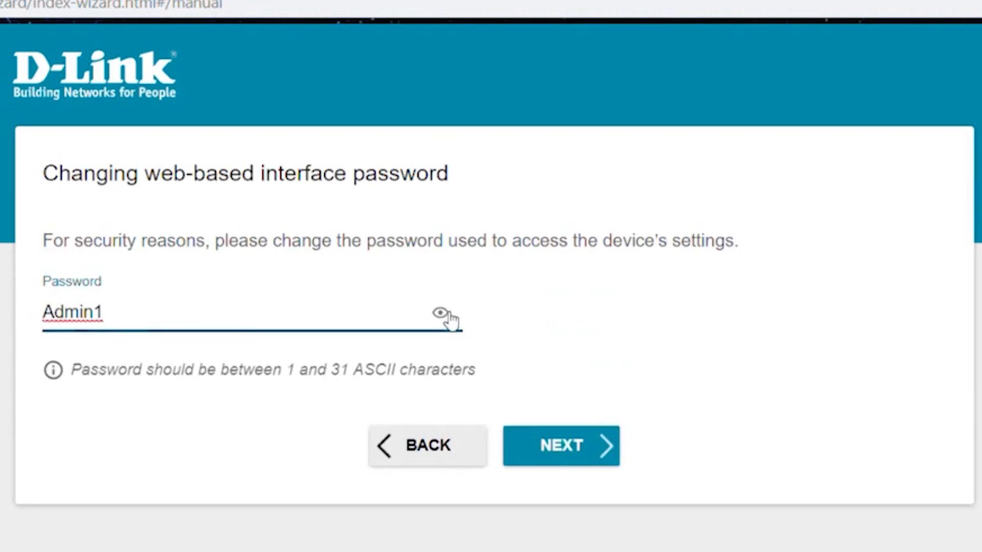
left_click(452, 314)
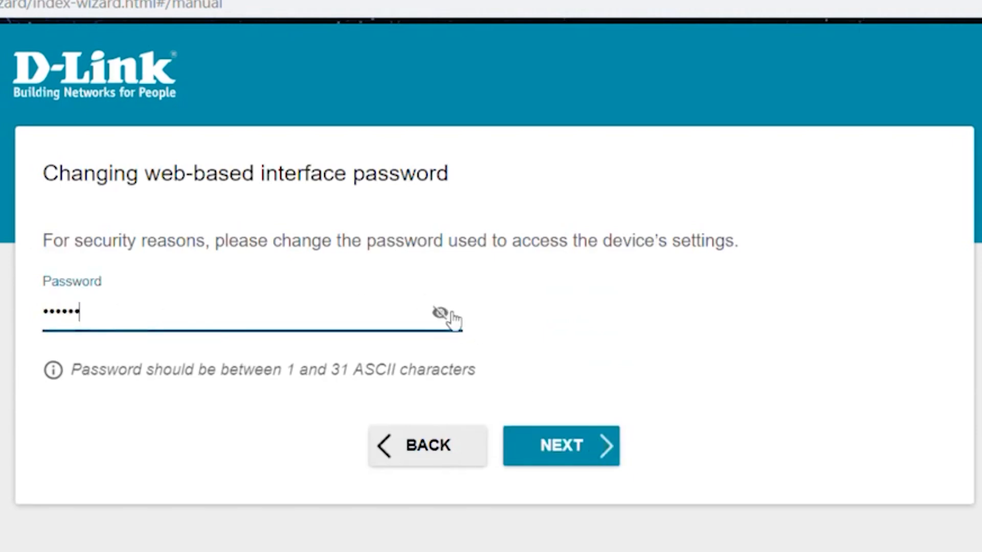
Proceed to the wizard's summary page and apply the configured settings.
left_click(601, 449)
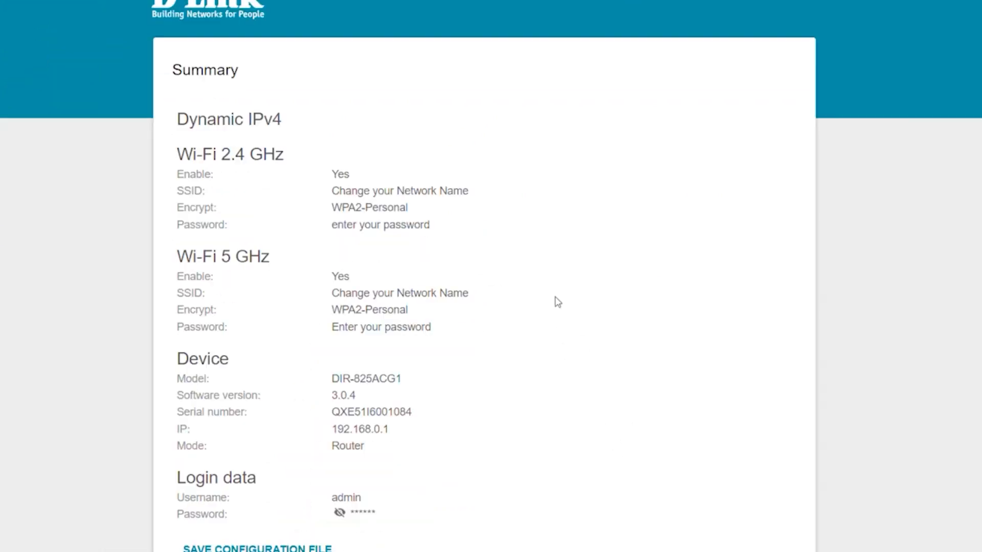
scroll(516, 497, "down", 3)
left_click(532, 503)
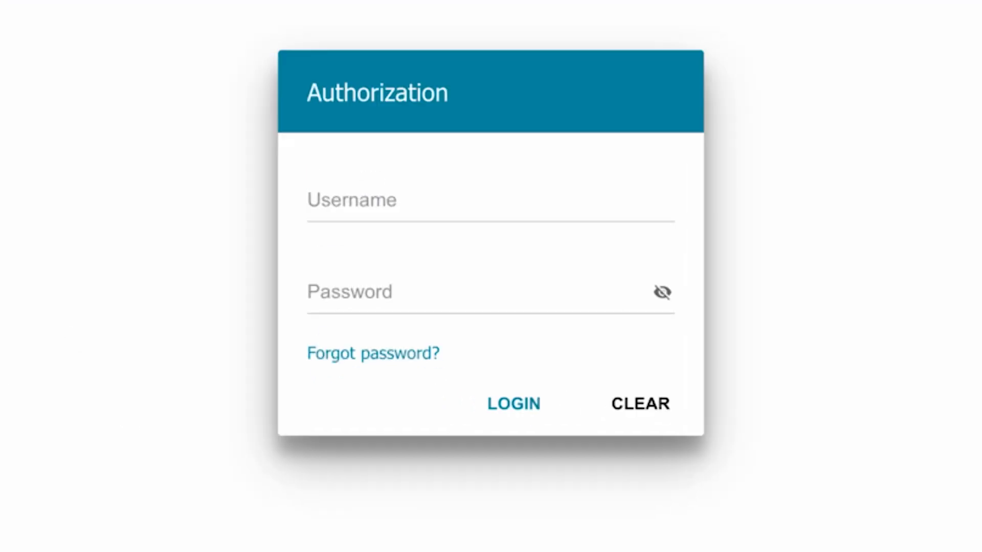
Log in to the router's interface with the username "admin" and the account password.
left_click(445, 192)
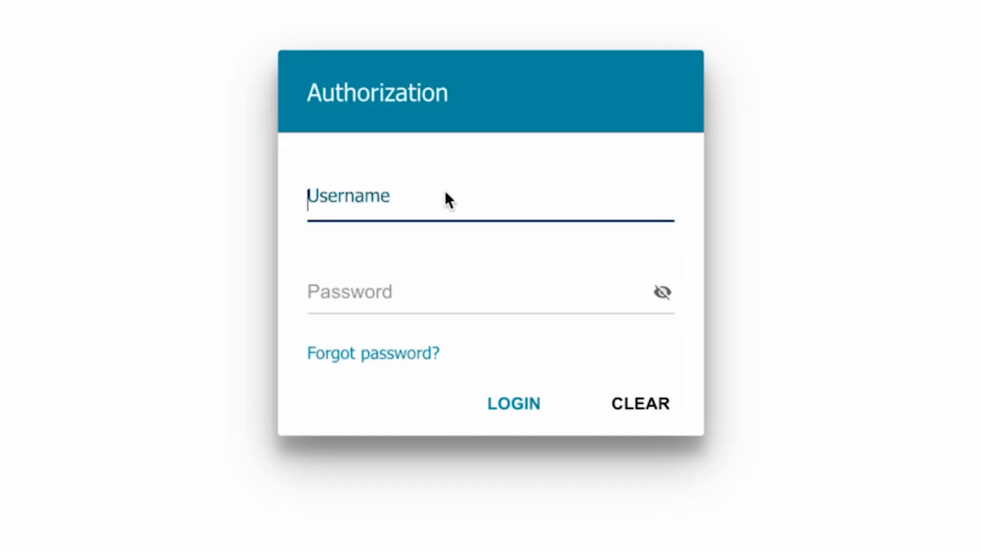
type("admin")
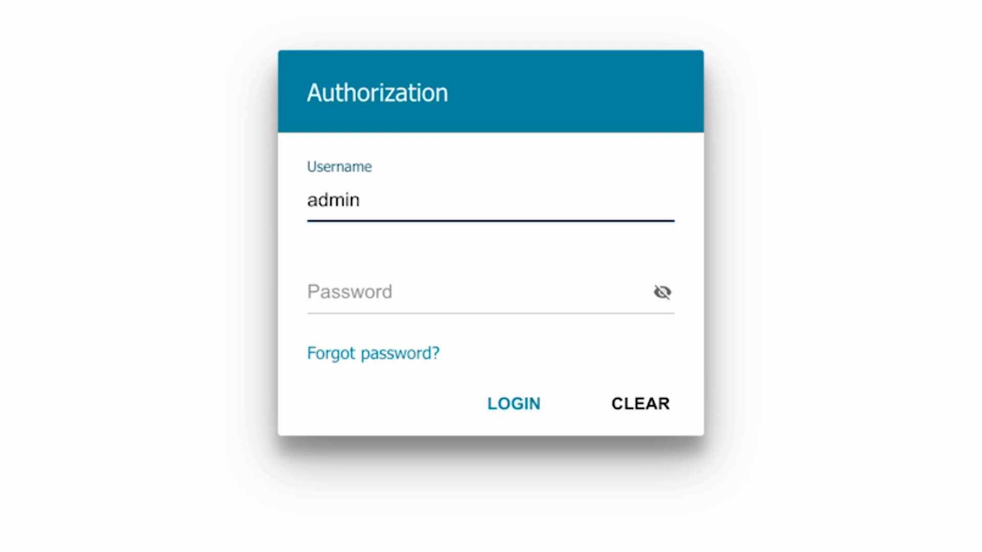
left_click(363, 294)
type("admin123")
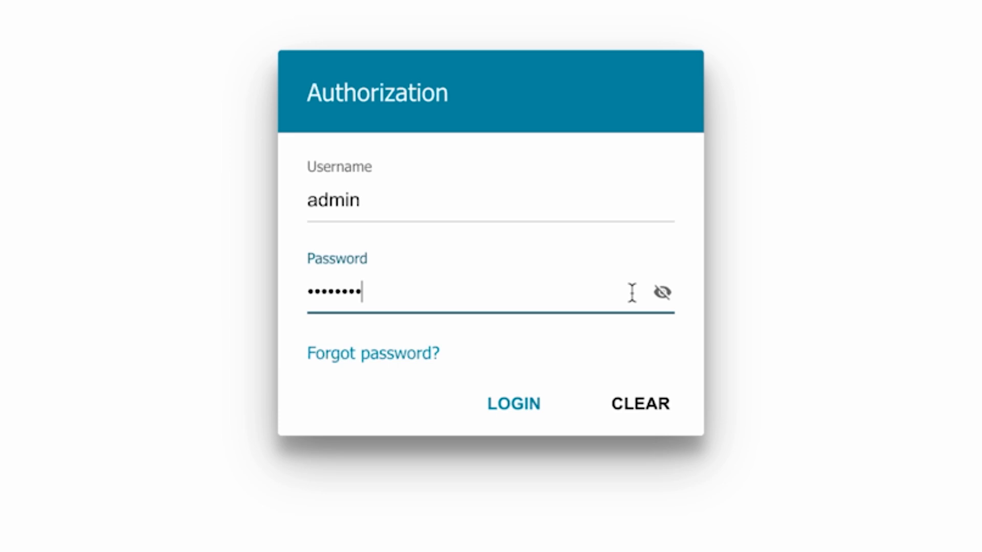
left_click(495, 403)
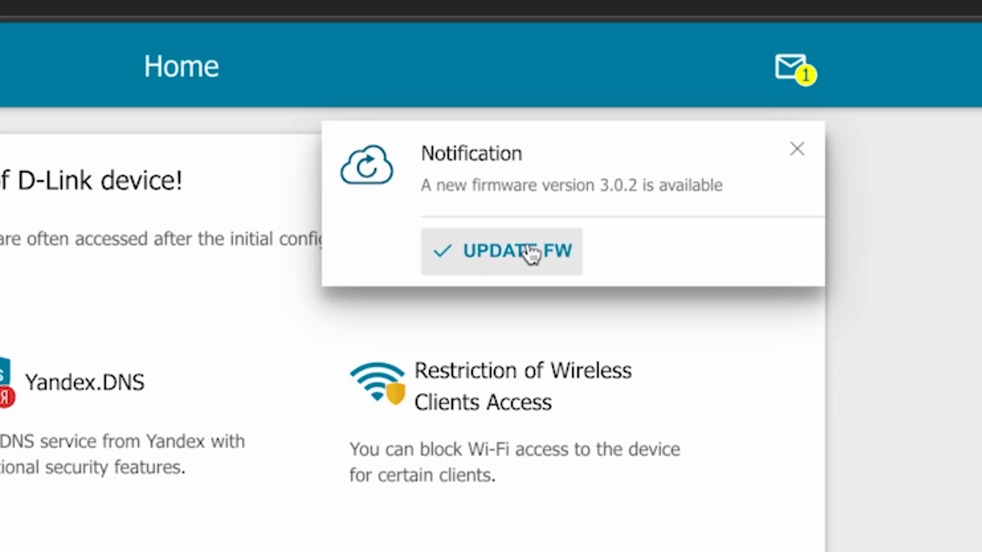
Dismiss the pop-up notification, open the notifications page and start the update to firmware version 3.0.2, confirming it.
left_click(796, 150)
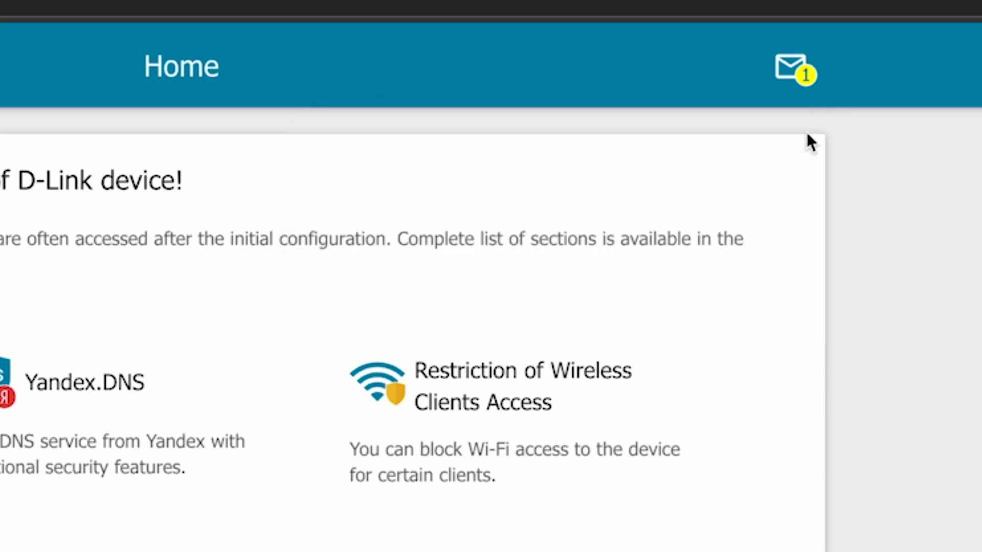
left_click(792, 68)
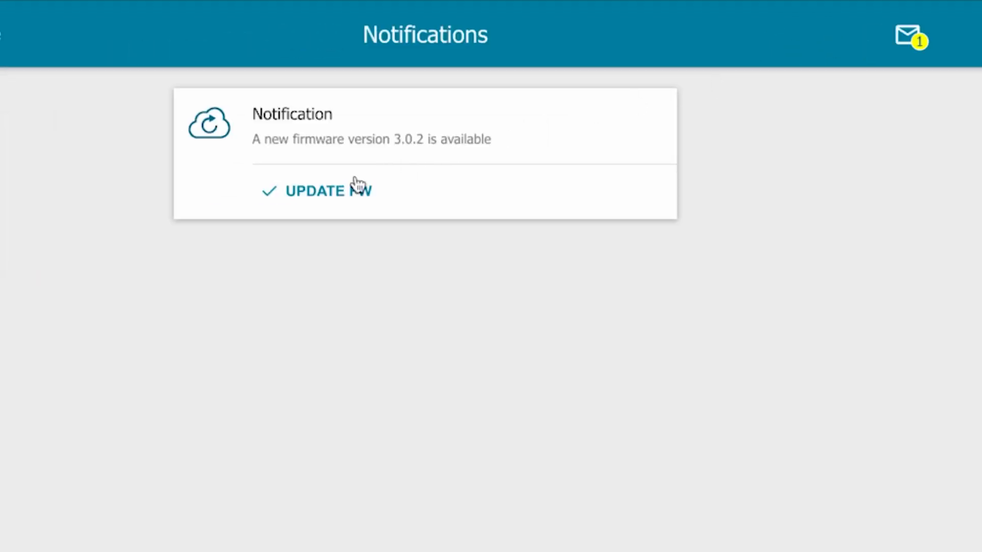
left_click(319, 194)
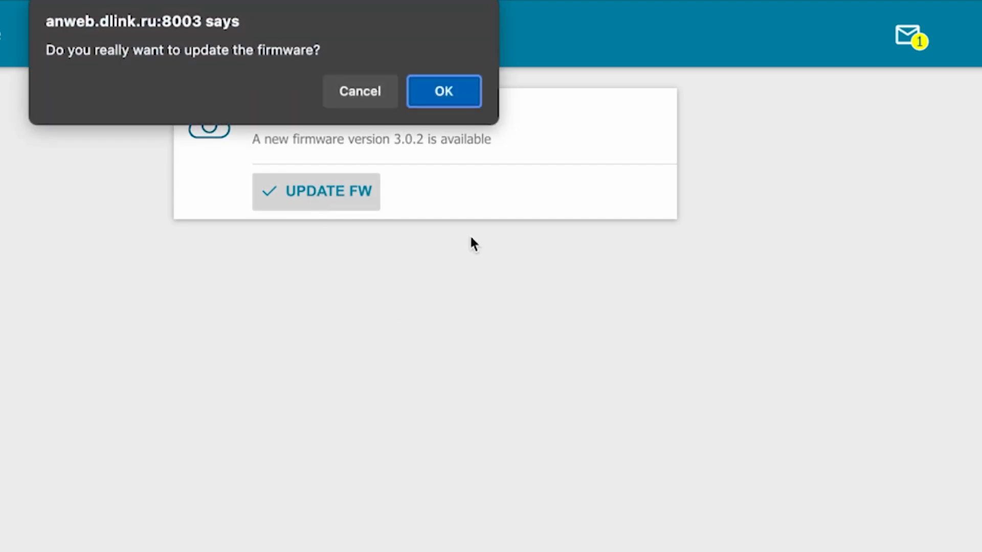
left_click(438, 94)
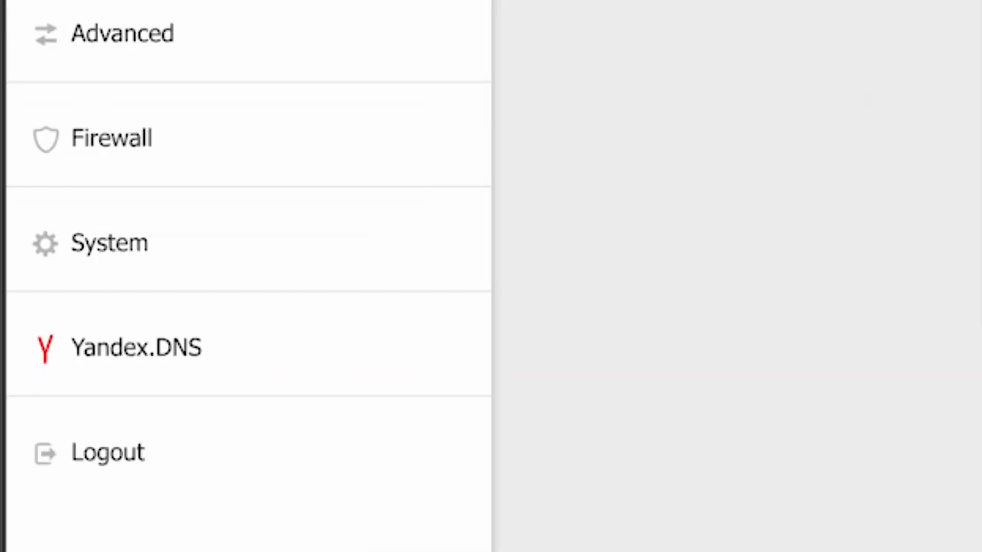
Reboot the router from the system configuration page and confirm the reboot.
left_click(79, 251)
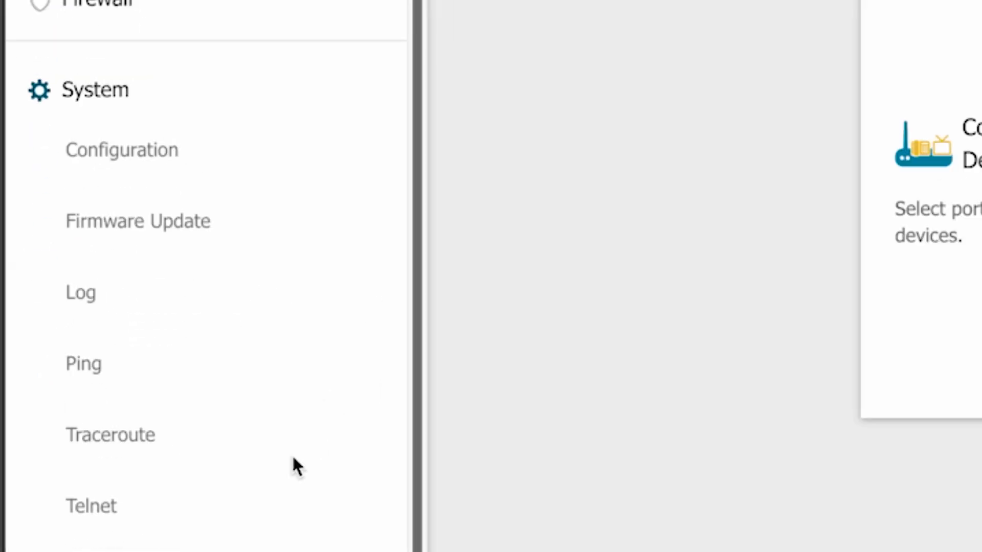
left_click(136, 159)
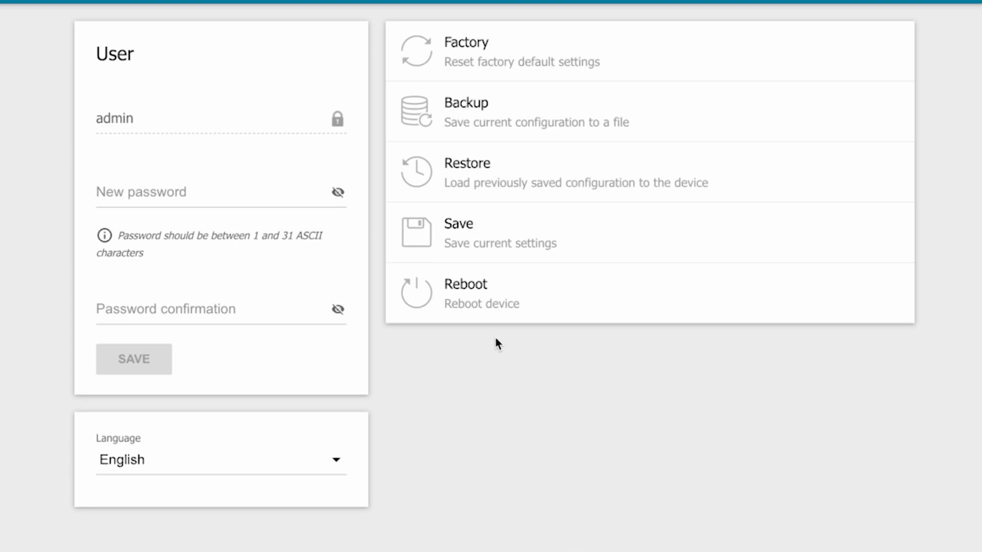
left_click(492, 306)
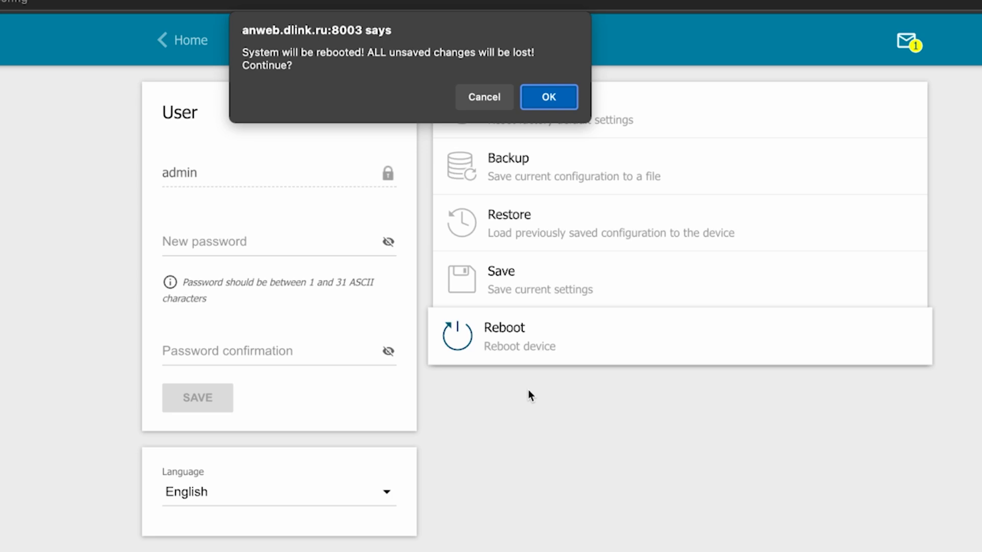
left_click(544, 99)
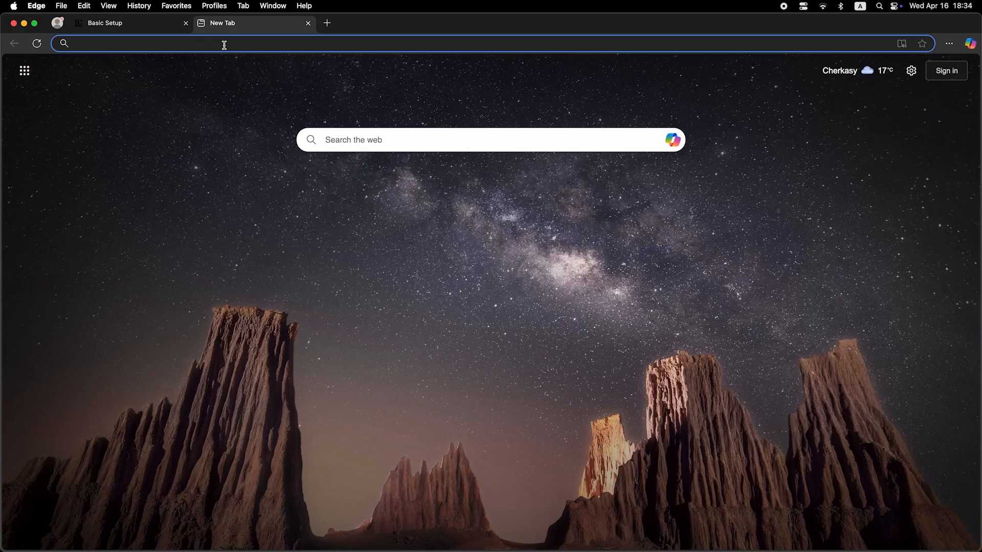
Search the web for "dfdfdfdf" in the browser to test the internet connection.
left_click(224, 44)
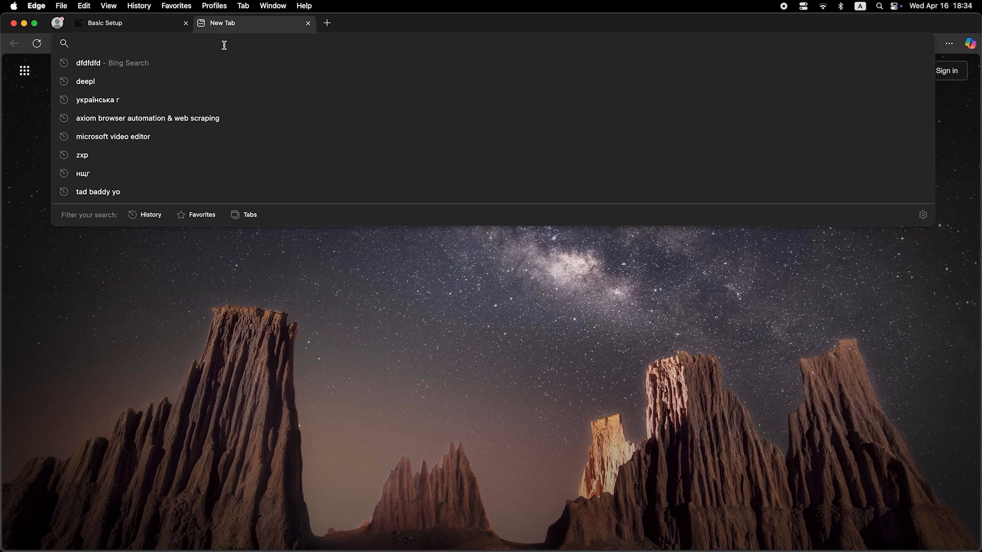
type("dfdfdfdf")
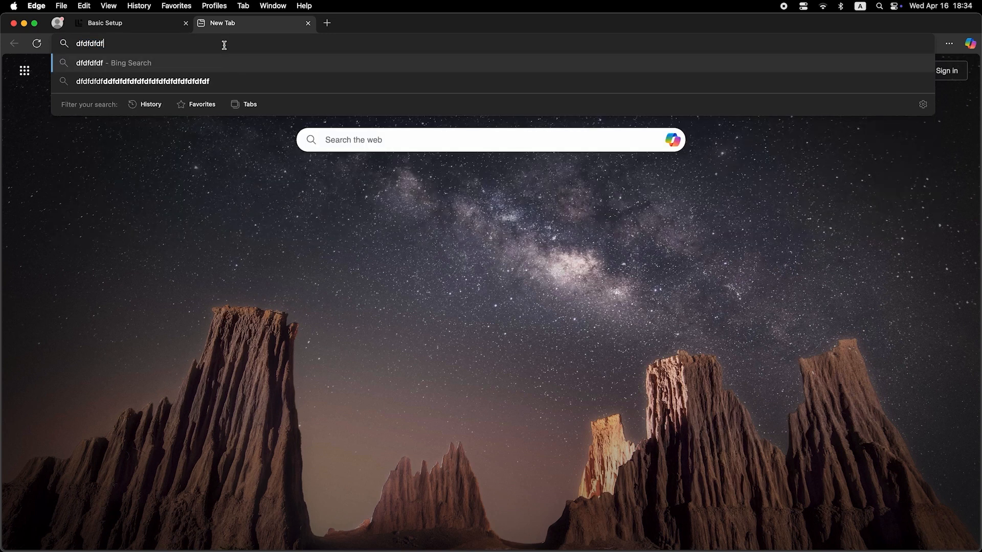
key("Return")
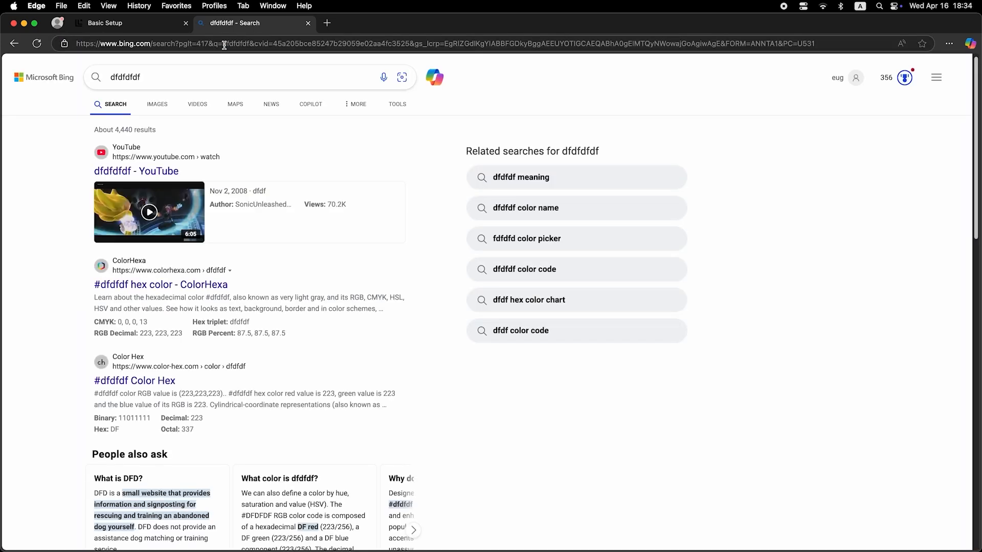